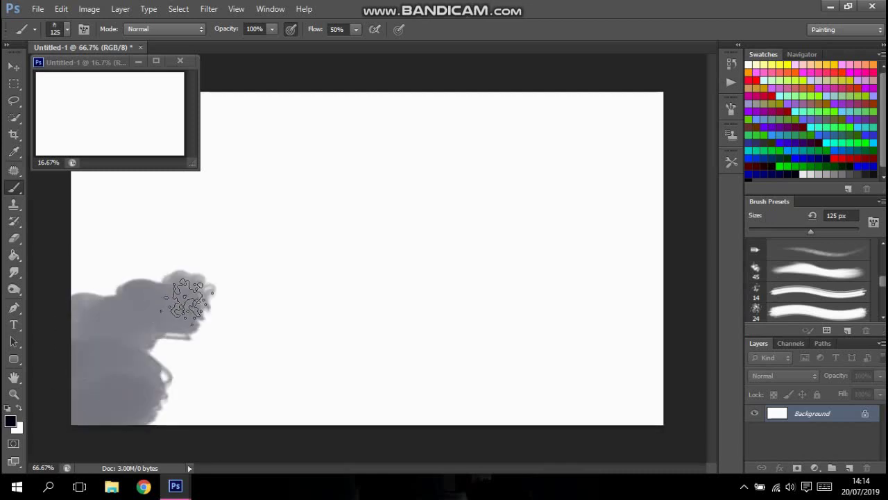
Shape the dark mountains along the canvas bottom with the Eraser and Brush
key(e)
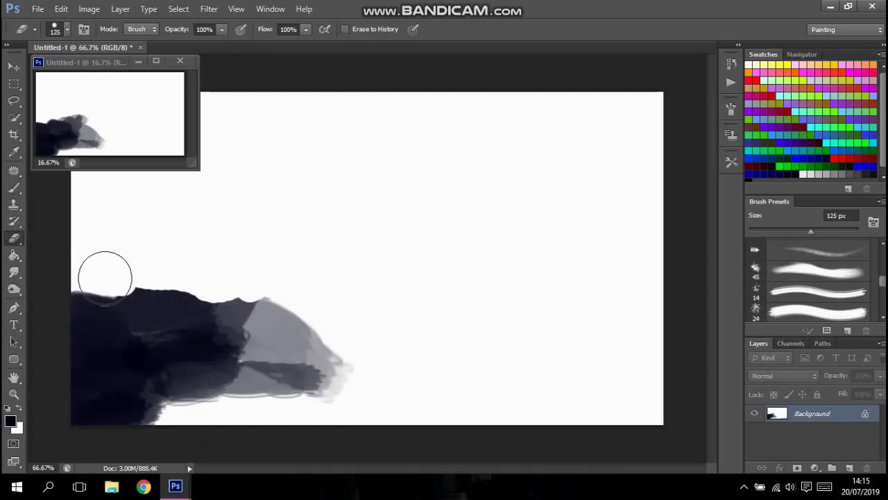
key(b)
mouse_move(146, 410)
mouse_down()
mouse_move(644, 416)
mouse_move(377, 372)
mouse_move(139, 395)
mouse_move(308, 324)
mouse_move(621, 317)
mouse_move(417, 333)
mouse_move(199, 268)
mouse_move(525, 278)
mouse_move(470, 252)
mouse_move(264, 274)
mouse_up()
scroll(819, 277, up, 3)
Load a smaller swatch set and paint dark-blue sky across the top with a 150 px soft brush
click(833, 250)
click(881, 55)
click(786, 95)
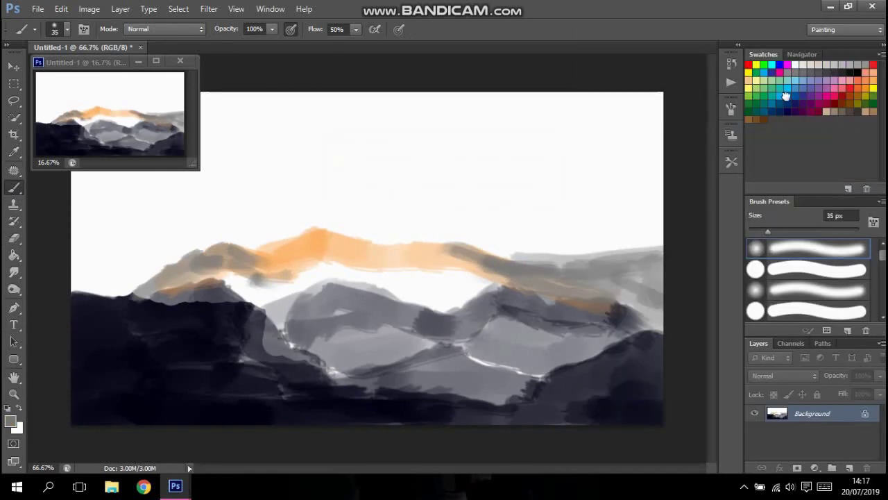
key(ctrl+plus)
key(bracketright)
key(bracketright)
key(bracketright)
mouse_move(319, 135)
mouse_down()
mouse_move(501, 152)
mouse_move(303, 185)
mouse_move(412, 221)
mouse_up()
Paint orange along the mountain ridge with a 50 px brush
drag(377, 467, 532, 468)
mouse_move(459, 138)
mouse_down()
mouse_move(611, 174)
mouse_move(209, 209)
mouse_up()
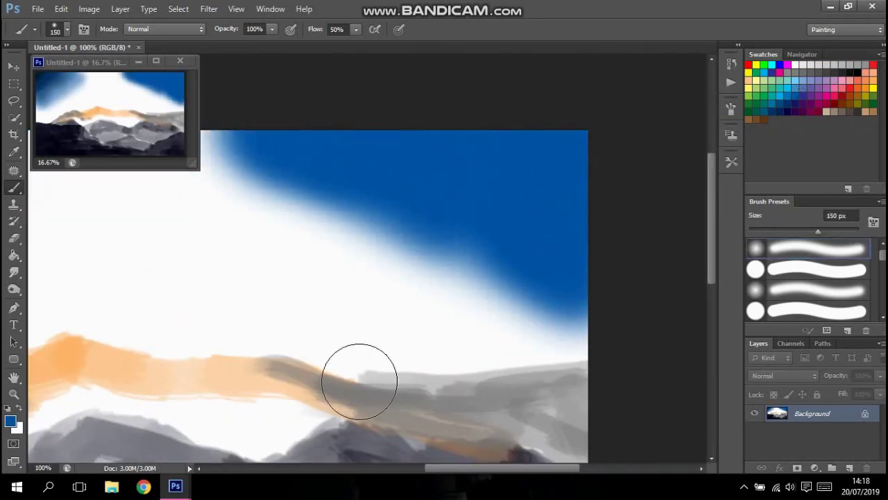
drag(554, 468, 384, 471)
click(865, 80)
key(bracketleft)
key(bracketleft)
key(bracketleft)
drag(392, 416, 528, 277)
Add a yellow glow near the left horizon and darken the upper sky corners at 175 px
click(873, 87)
drag(514, 375, 426, 456)
key(d)
key(bracketright)
key(bracketright)
key(bracketright)
drag(393, 100, 317, 109)
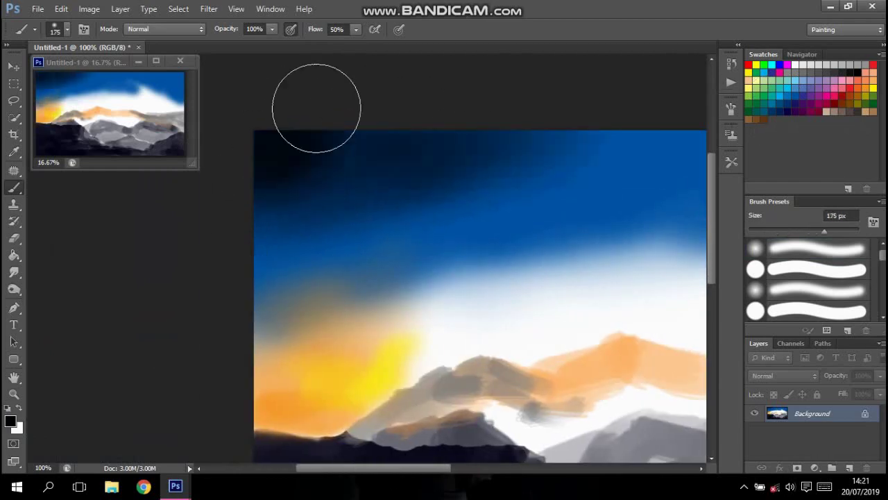
drag(628, 114, 589, 192)
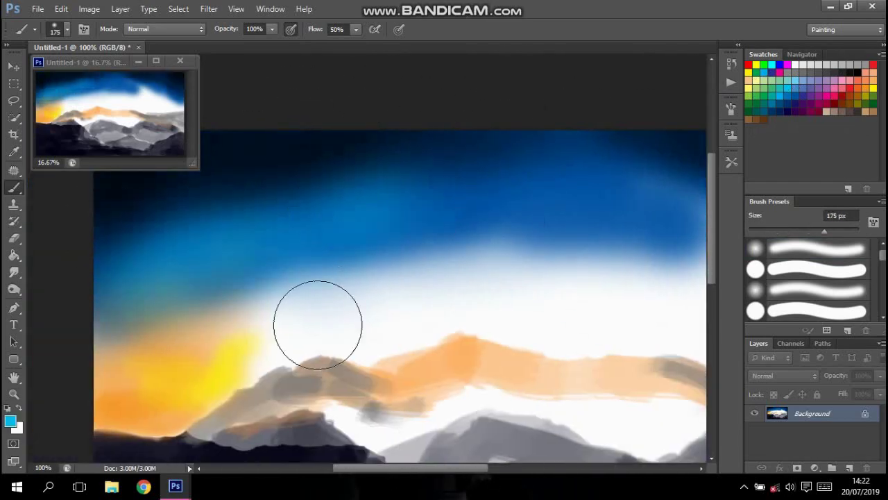
Deepen the upper sky blue and paint white across the lower sky with a 40 px brush
click(843, 82)
key(bracketleft)
key(bracketleft)
key(bracketleft)
drag(416, 472, 402, 472)
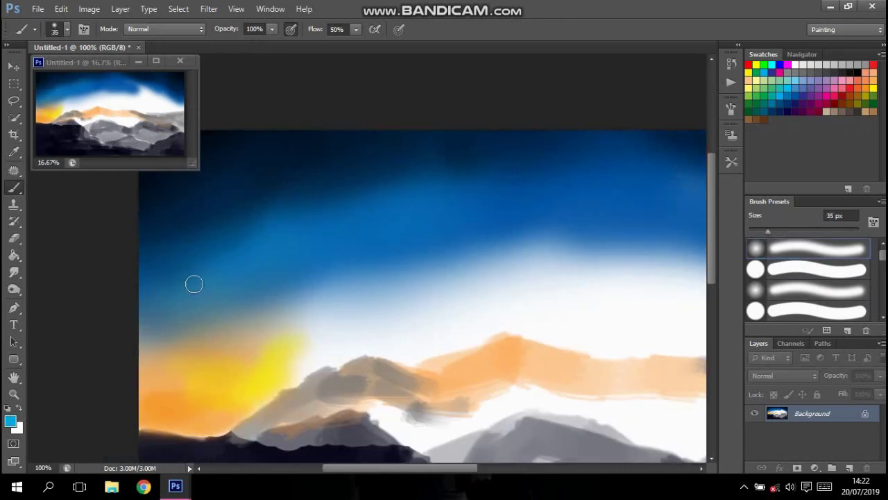
drag(194, 283, 388, 208)
drag(436, 473, 483, 473)
drag(402, 333, 652, 326)
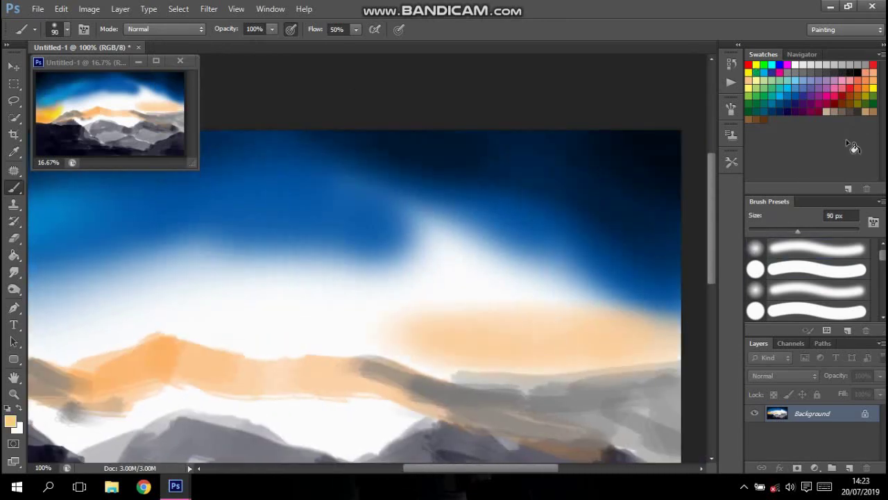
drag(458, 347, 673, 333)
Paint a broad yellow band across the horizon and dab yellow into the upper sky
scroll(812, 278, down, 2)
scroll(812, 278, down, 3)
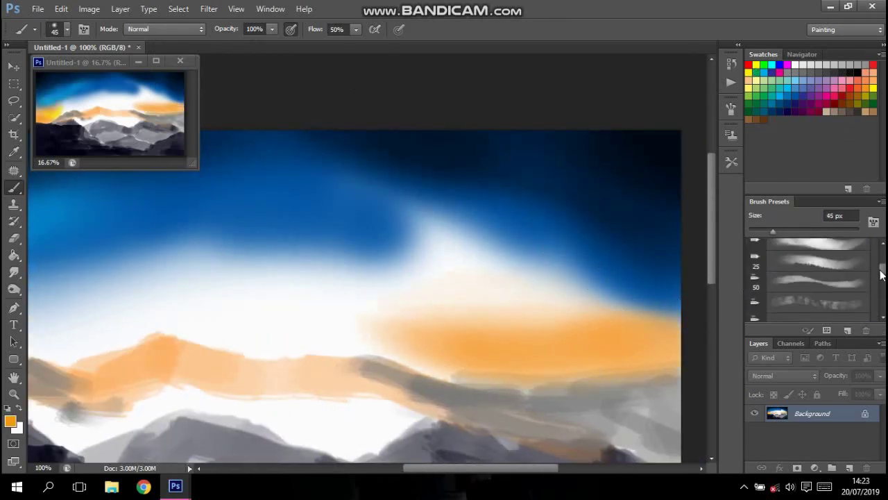
drag(479, 468, 422, 467)
click(756, 64)
drag(70, 375, 250, 347)
mouse_move(149, 381)
mouse_down()
mouse_move(92, 391)
mouse_move(333, 340)
mouse_up()
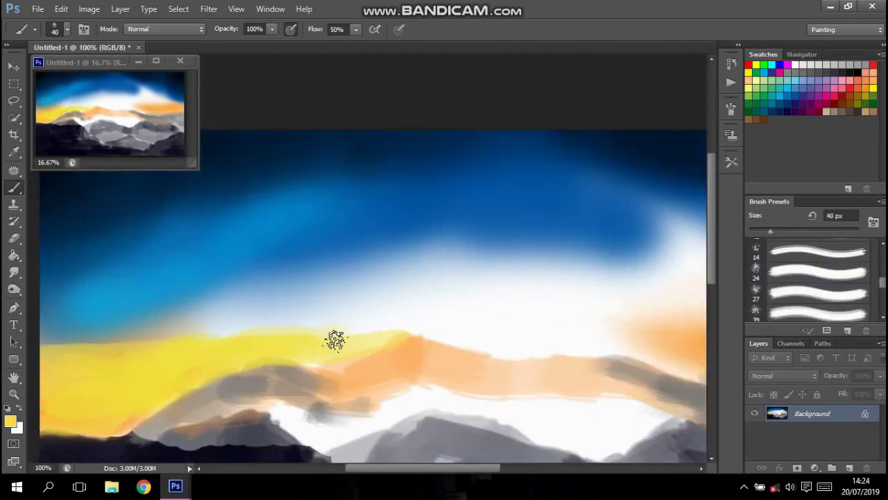
key(ctrl+minus)
drag(630, 243, 141, 215)
mouse_move(312, 174)
mouse_down()
mouse_move(329, 159)
mouse_move(438, 173)
mouse_move(375, 150)
mouse_move(333, 214)
mouse_move(404, 200)
mouse_move(390, 171)
mouse_move(375, 194)
mouse_up()
key(comma)
Repaint the upper-left sky blue with a 200 px soft brush
key(x)
click(779, 96)
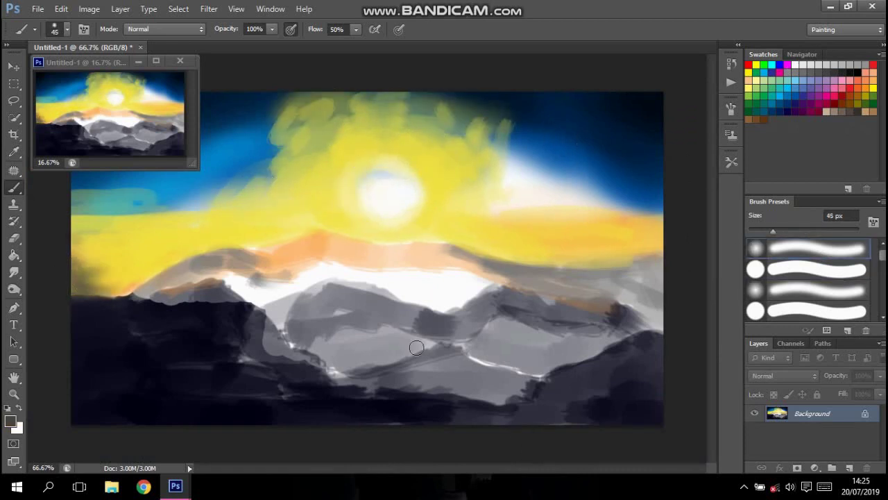
key(bracketright)
key(bracketright)
key(bracketright)
mouse_move(500, 113)
mouse_down()
mouse_move(257, 164)
mouse_move(452, 153)
mouse_move(532, 183)
mouse_move(254, 174)
mouse_move(102, 219)
mouse_move(576, 204)
mouse_move(609, 248)
mouse_move(623, 79)
mouse_move(506, 75)
mouse_move(589, 141)
mouse_move(644, 259)
mouse_up()
key(d)
Paint a green stroke across the sky and an orange glow in the lower-left sky at 100% zoom
alt+click(229, 160)
key(ctrl+plus)
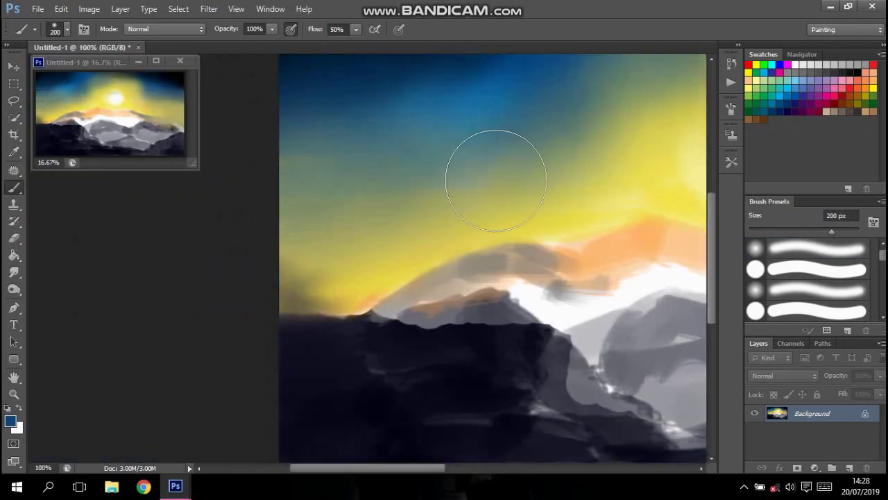
scroll(317, 209, up, 3)
key(bracketleft)
key(bracketleft)
key(bracketleft)
mouse_move(291, 229)
mouse_down()
mouse_move(377, 181)
mouse_move(313, 264)
mouse_up()
alt+click(313, 264)
mouse_move(326, 351)
mouse_down()
mouse_move(106, 405)
mouse_move(139, 352)
mouse_up()
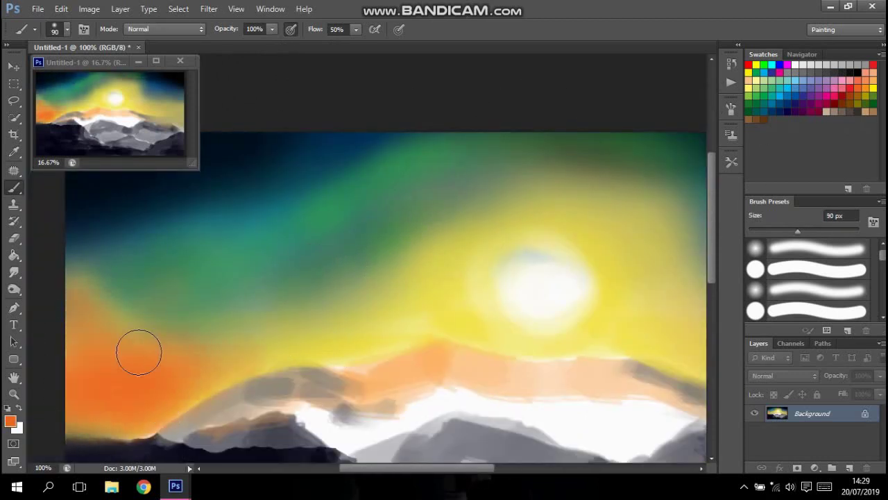
mouse_move(199, 342)
mouse_down()
mouse_move(148, 317)
mouse_move(132, 360)
mouse_up()
Darken the lower-left foreground and left mountain silhouette to near black with a 30 px brush
key(bracketleft)
key(bracketleft)
key(bracketleft)
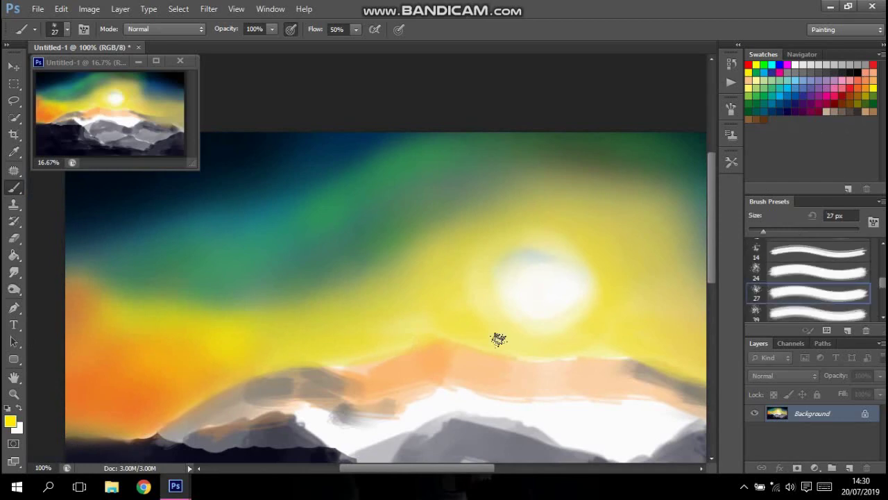
scroll(495, 337, down, 5)
key(d)
mouse_move(91, 389)
mouse_down()
mouse_move(88, 240)
mouse_move(153, 303)
mouse_move(174, 347)
mouse_up()
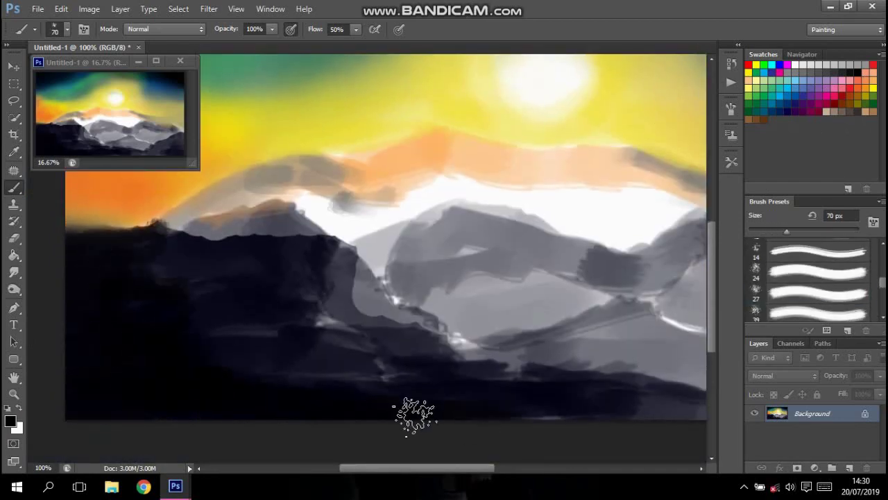
mouse_move(160, 271)
mouse_down()
mouse_move(240, 327)
mouse_move(423, 337)
mouse_move(351, 341)
mouse_move(292, 254)
mouse_up()
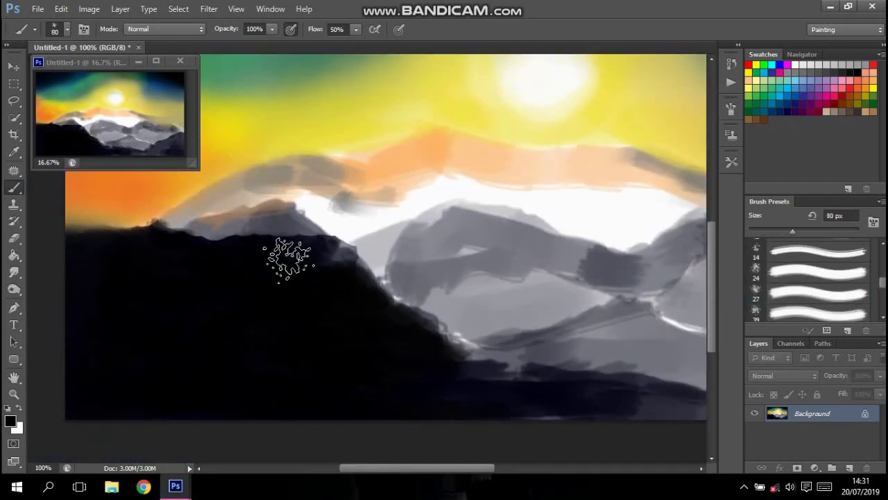
Darken the lower foreground slopes with a 45 px black brush, viewing the whole painting
key(bracketright)
key(bracketright)
key(bracketright)
scroll(611, 403, right, 5)
mouse_move(611, 403)
mouse_down()
mouse_move(620, 294)
mouse_move(260, 420)
mouse_up()
scroll(371, 401, left, 3)
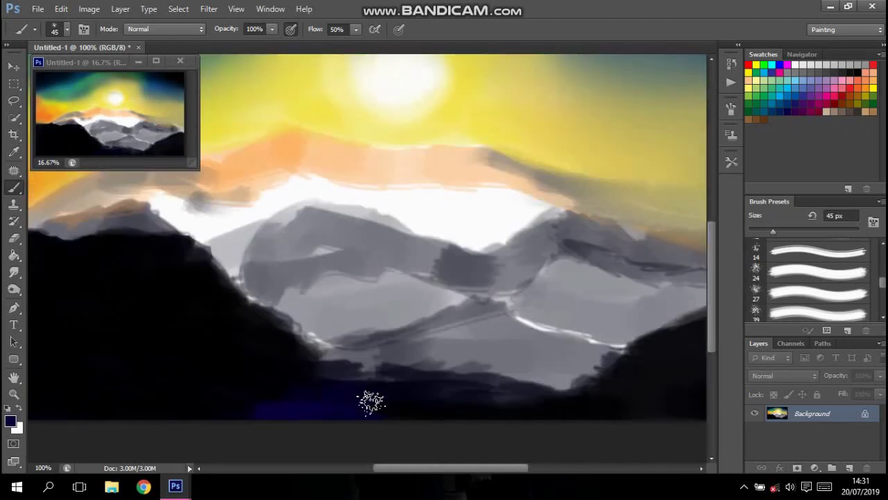
key(ctrl+minus)
key(bracketleft)
key(bracketleft)
key(bracketleft)
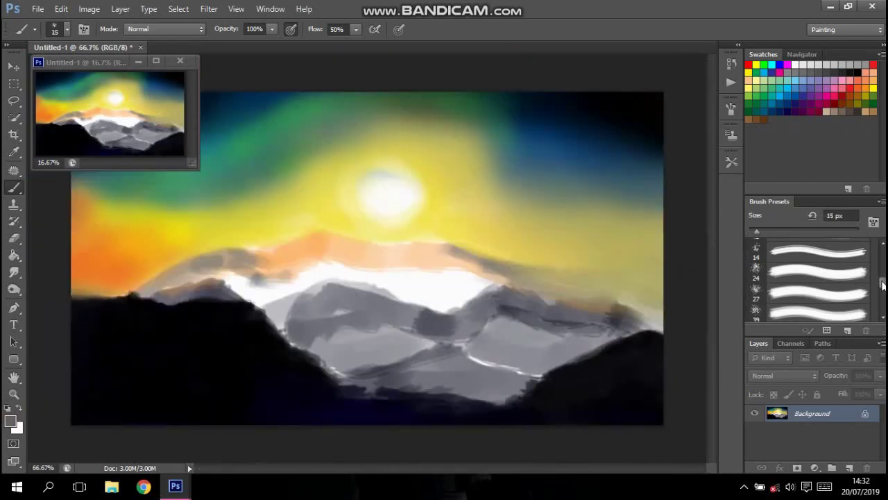
Choose a textured brush and paint dark-brown strokes across the foreground hill and lower mountains
drag(884, 285, 883, 277)
click(819, 290)
drag(187, 380, 210, 387)
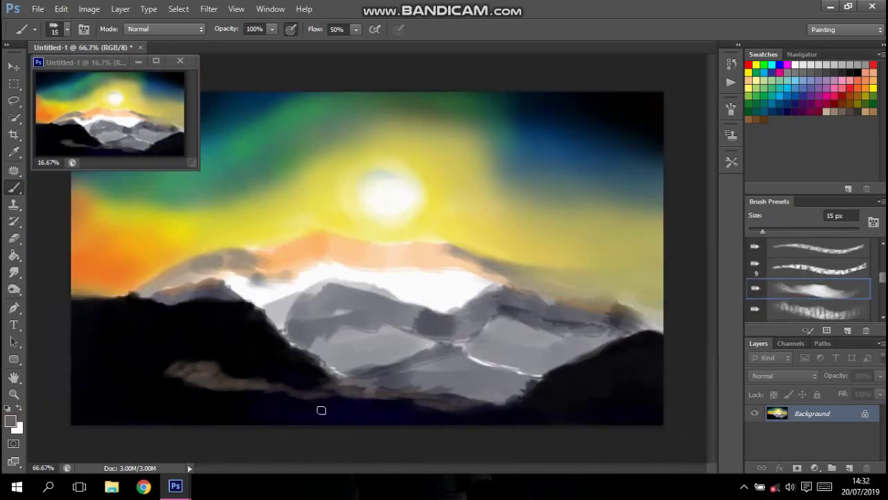
drag(200, 369, 288, 354)
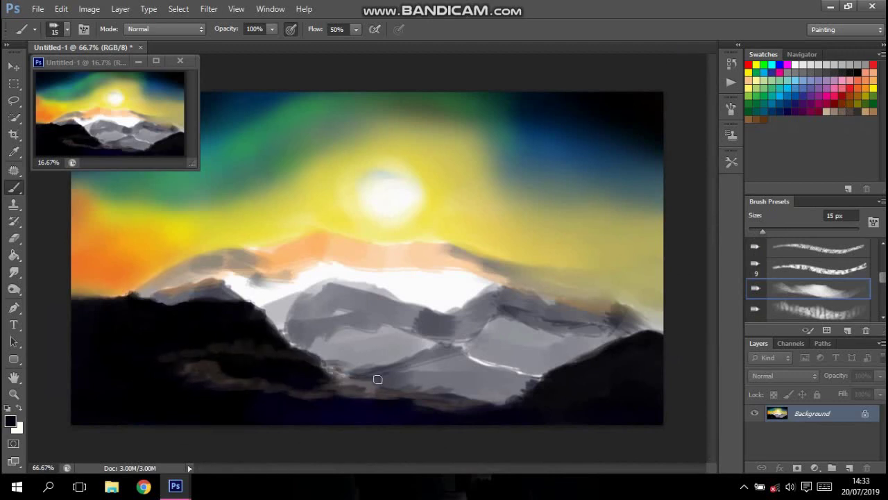
drag(378, 379, 531, 370)
Add more dark strokes over the lower mountains with a 25–45 px brush
key(period)
drag(416, 374, 528, 378)
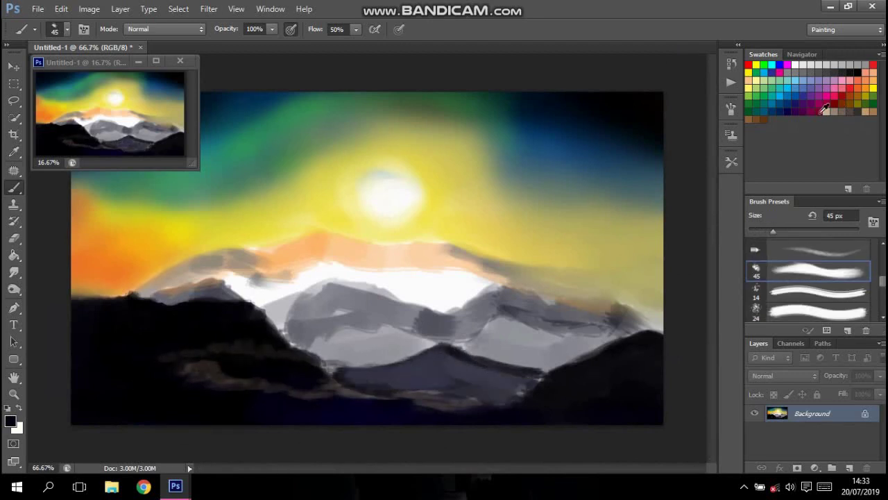
key(comma)
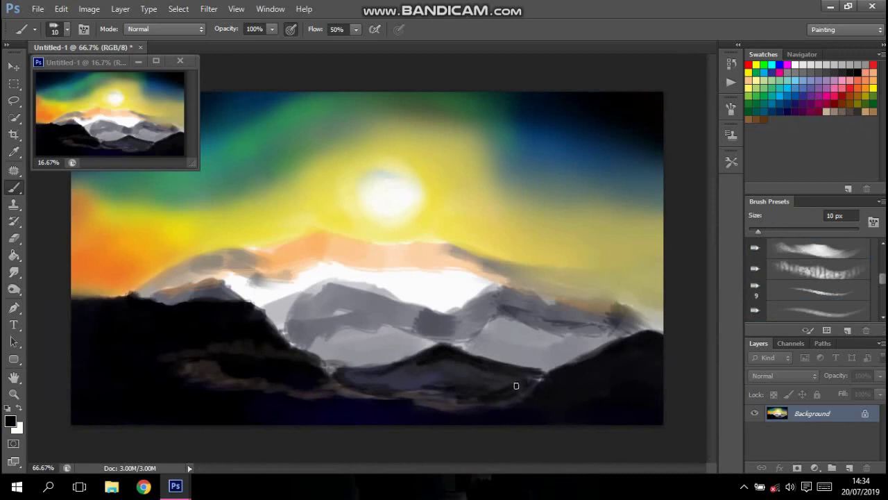
key(bracketright)
key(bracketright)
key(bracketright)
drag(516, 385, 417, 378)
Paint a lighter blue reflection across the lake with a 35 px brush
click(812, 113)
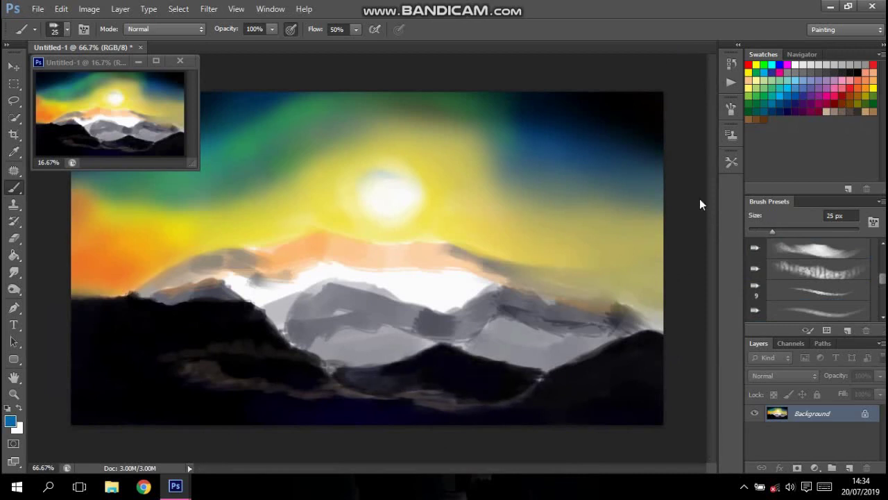
key(comma)
key(comma)
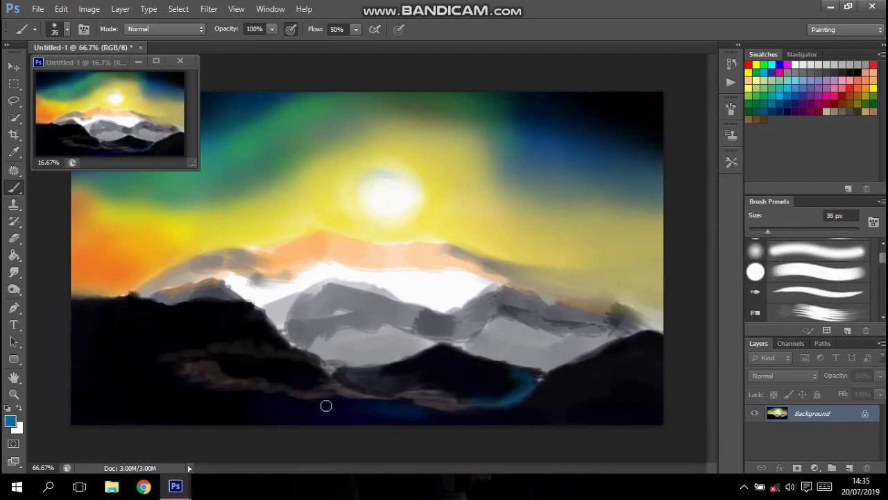
drag(389, 419, 522, 401)
Tint the grey middle mountains blue and darken the right peak with a 46 px brush
mouse_move(510, 341)
mouse_down()
mouse_move(625, 316)
mouse_move(287, 308)
mouse_move(373, 343)
mouse_up()
mouse_move(417, 319)
mouse_down()
mouse_move(281, 308)
mouse_move(375, 350)
mouse_move(514, 320)
mouse_move(562, 347)
mouse_up()
key(period)
key(period)
mouse_move(361, 292)
mouse_down()
mouse_move(606, 318)
mouse_move(382, 341)
mouse_move(509, 303)
mouse_move(526, 341)
mouse_up()
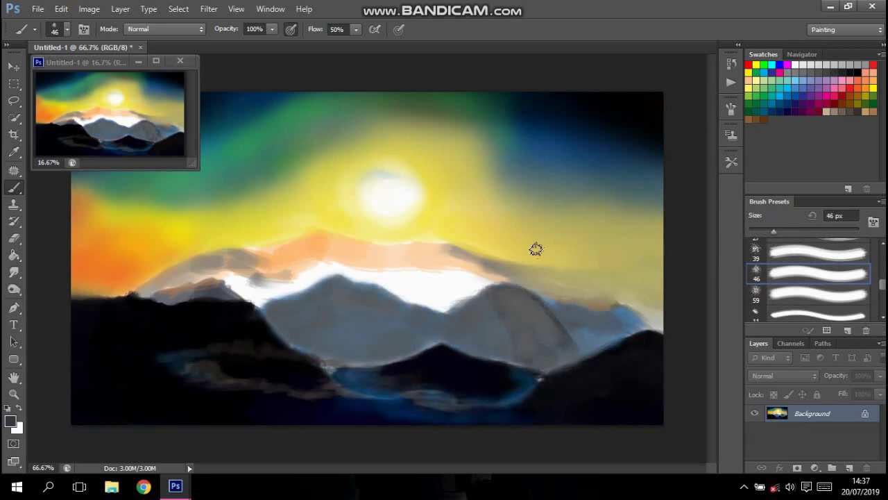
Darken the right-centre mountain and left foothills, then add peach light on the left mountains
mouse_move(536, 298)
mouse_down()
mouse_move(284, 305)
mouse_move(354, 350)
mouse_up()
drag(136, 298, 241, 261)
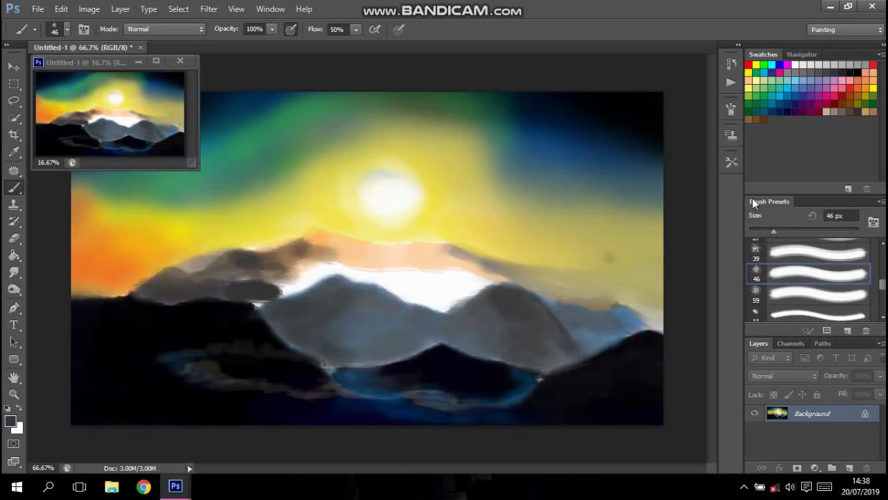
alt+click(319, 251)
mouse_move(305, 253)
mouse_down()
mouse_move(224, 256)
mouse_move(152, 292)
mouse_move(392, 259)
mouse_move(434, 294)
mouse_move(264, 278)
mouse_up()
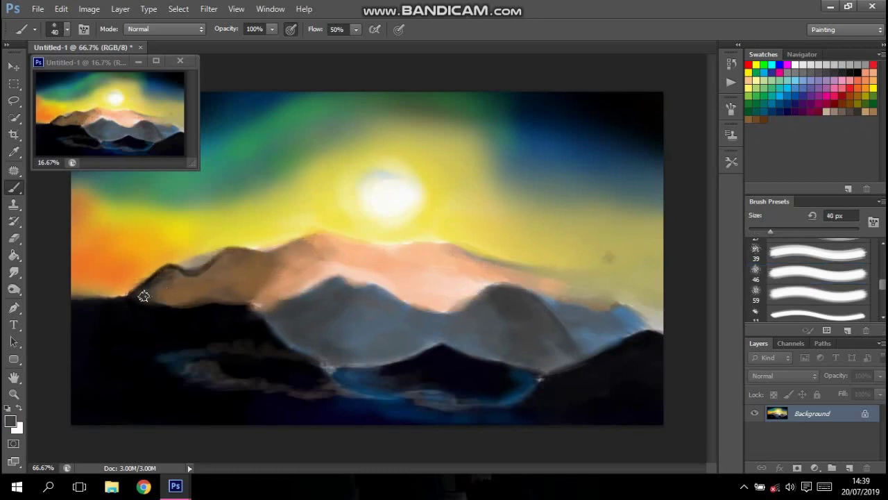
mouse_move(143, 296)
mouse_down()
mouse_move(329, 254)
mouse_move(224, 259)
mouse_move(210, 288)
mouse_up()
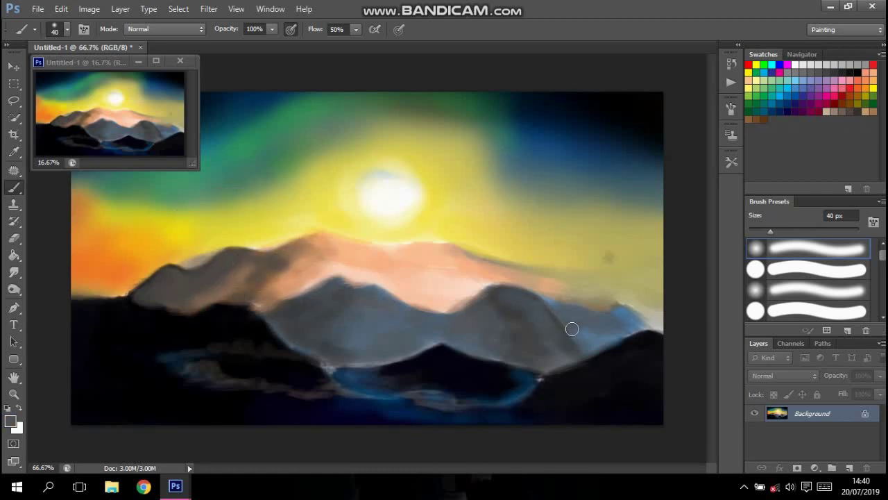
Darken the right mountain slope and light the ridges with peach and yellow glow
drag(571, 328, 502, 296)
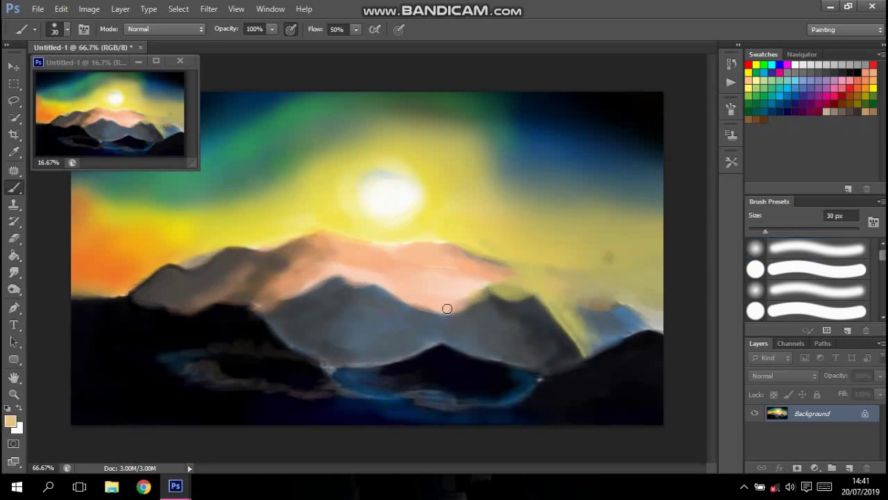
drag(447, 308, 440, 306)
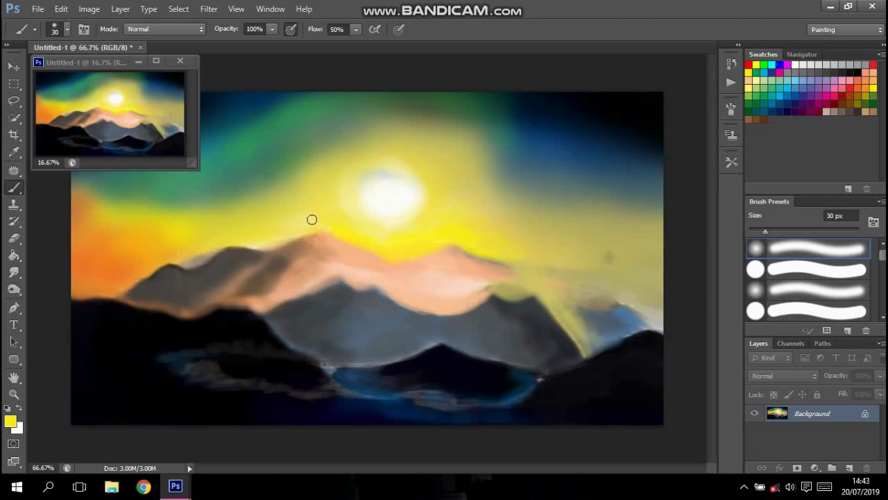
click(809, 269)
drag(238, 244, 410, 248)
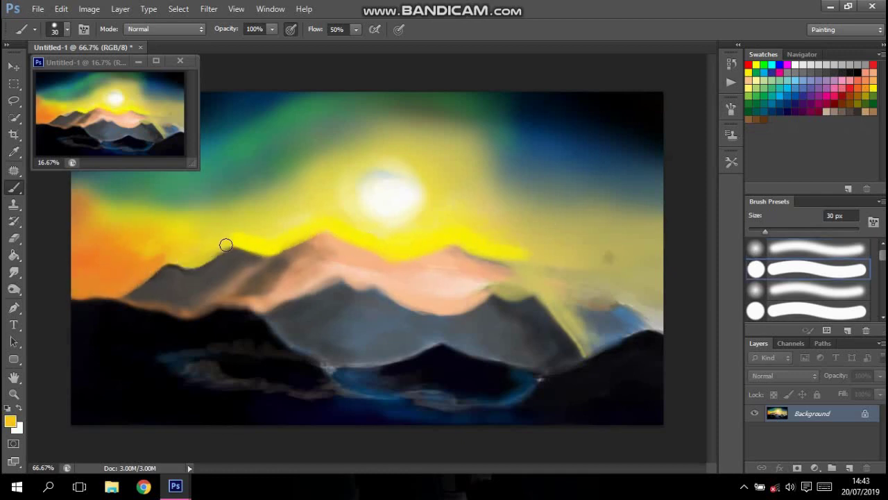
Darken the lower-left ridge and middle mountains with black and dark blue, adding whitish ridge highlights
key(d)
drag(75, 303, 122, 310)
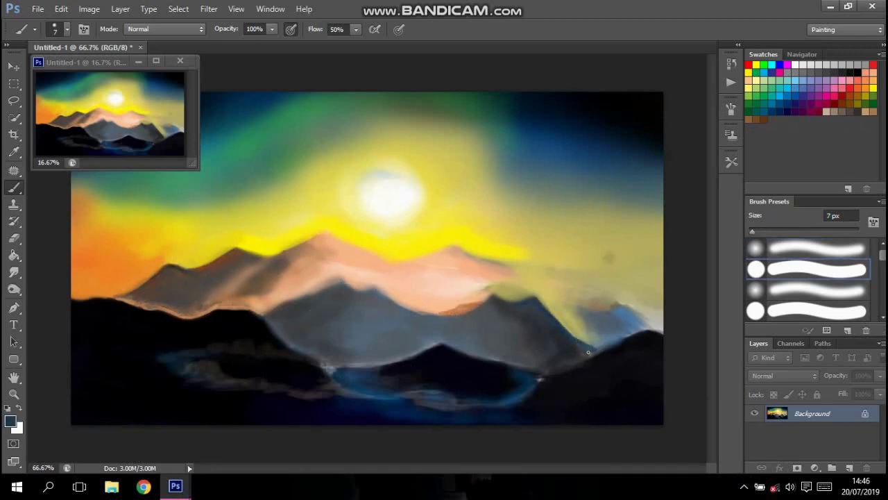
mouse_move(289, 323)
mouse_down()
mouse_move(496, 309)
mouse_move(375, 350)
mouse_up()
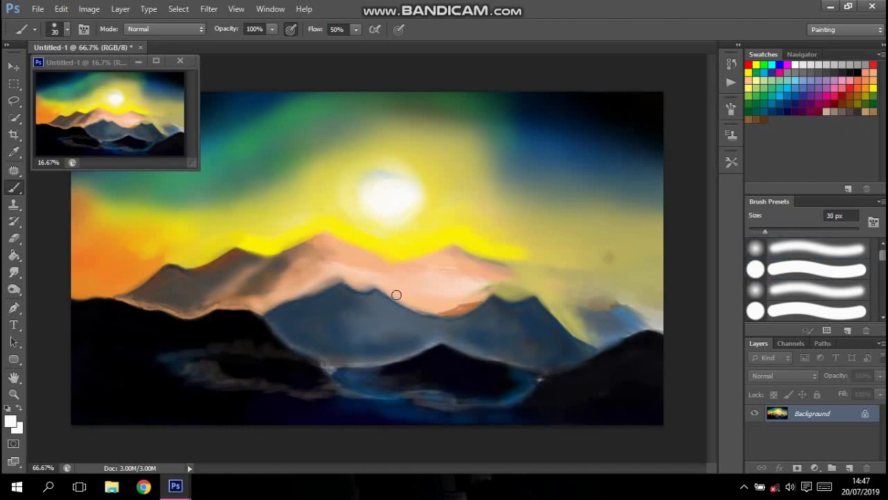
drag(396, 295, 409, 298)
Paint a thin white light ray from the sun up to the top edge
drag(370, 166, 313, 93)
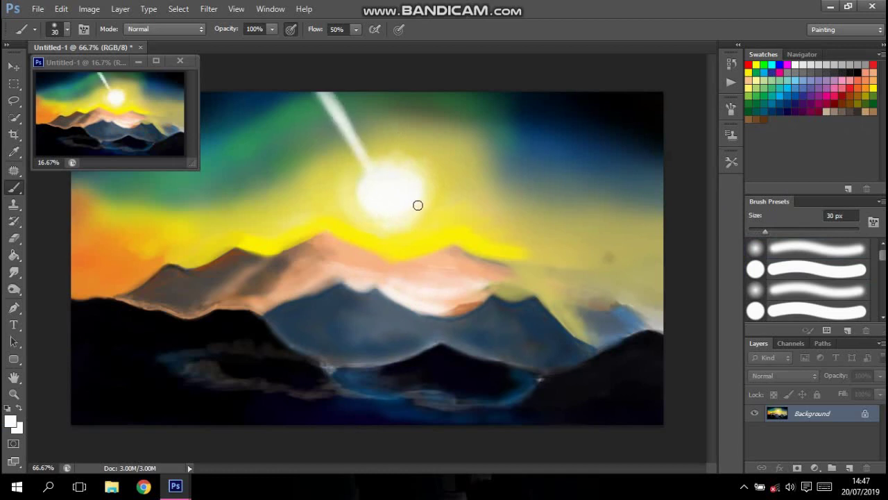
key(bracketleft)
key(bracketleft)
key(bracketleft)
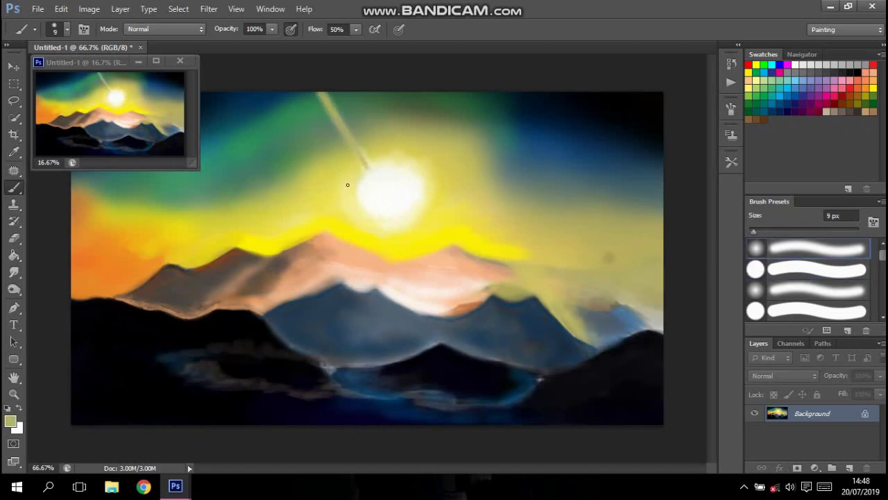
alt+click(367, 165)
key(bracketright)
key(bracketright)
key(bracketright)
drag(367, 165, 301, 85)
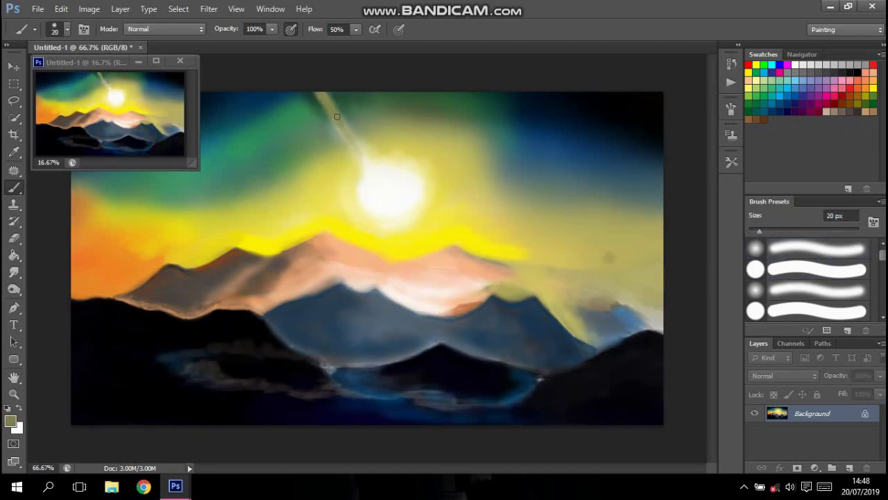
Soften the light ray near the sun with a 150 px yellow-green brush
alt+click(430, 143)
key(bracketright)
key(bracketright)
key(bracketright)
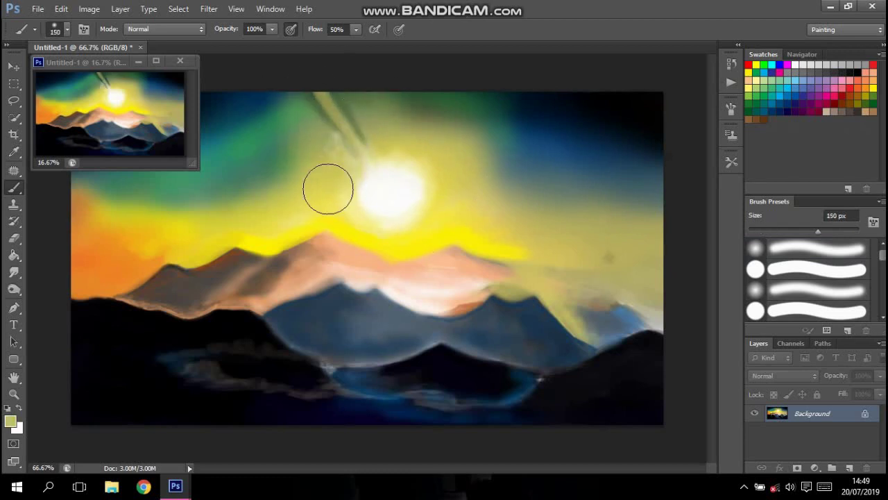
mouse_move(347, 104)
mouse_down()
mouse_move(407, 146)
mouse_move(326, 148)
mouse_move(400, 194)
mouse_move(427, 128)
mouse_move(426, 143)
mouse_up()
Add a soft orange-tan glow right of the sun with a 100 px brush
key(bracketleft)
key(bracketleft)
key(bracketleft)
alt+click(400, 194)
key(bracketright)
key(bracketright)
key(bracketright)
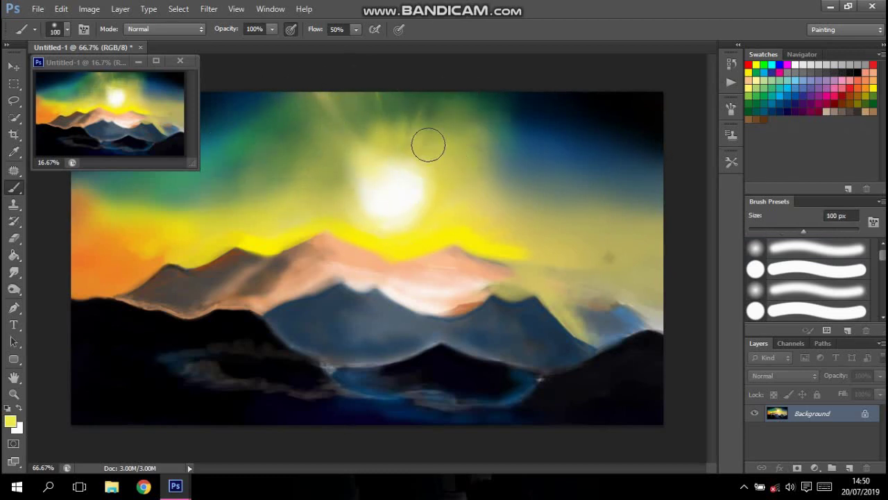
alt+click(436, 174)
mouse_move(436, 174)
mouse_down()
mouse_move(498, 164)
mouse_move(611, 243)
mouse_up()
Shade the left sky edge with black and brighten the sky left of the sun
key(d)
drag(76, 291, 109, 178)
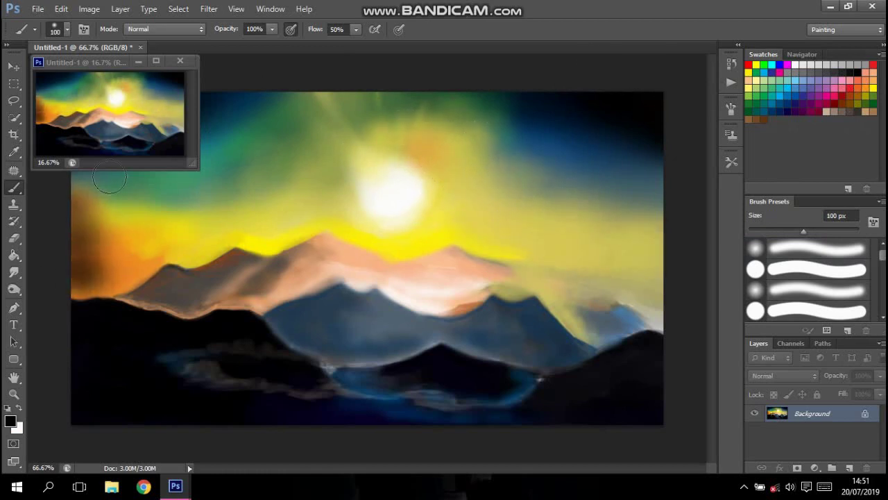
key(bracketright)
key(bracketright)
key(bracketright)
key(bracketleft)
key(bracketleft)
key(bracketleft)
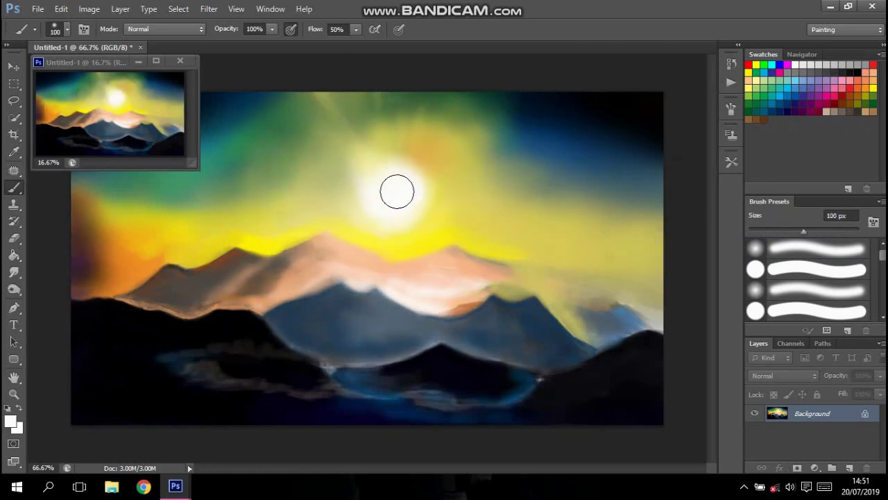
mouse_move(396, 190)
mouse_down()
mouse_move(343, 205)
mouse_move(208, 213)
mouse_up()
Cover the greenish upper-left sky with soft golden-orange yellow
alt+click(153, 252)
mouse_move(152, 252)
mouse_down()
mouse_move(312, 216)
mouse_move(117, 197)
mouse_up()
key(ctrl+plus)
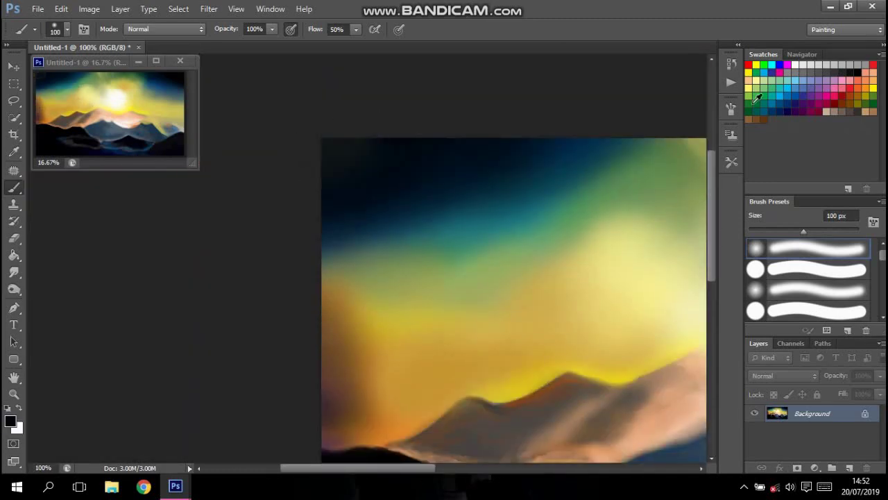
Darken the top-left sky with dark teal and add a light blue-grey ridge on the right mountain
alt+click(347, 160)
drag(317, 353, 368, 225)
scroll(368, 225, right, 10)
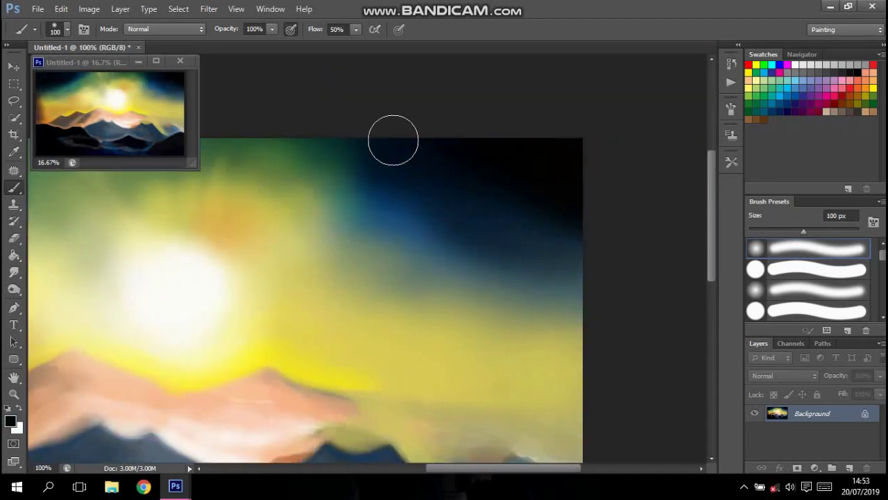
scroll(585, 234, down, 5)
key(period)
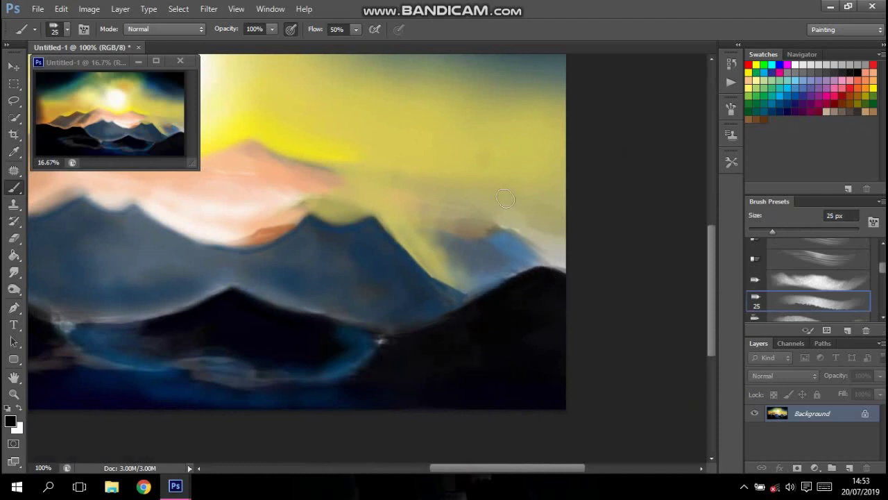
mouse_move(448, 329)
mouse_down()
mouse_move(557, 295)
mouse_move(524, 277)
mouse_move(488, 321)
mouse_move(511, 316)
mouse_up()
scroll(512, 316, left, 5)
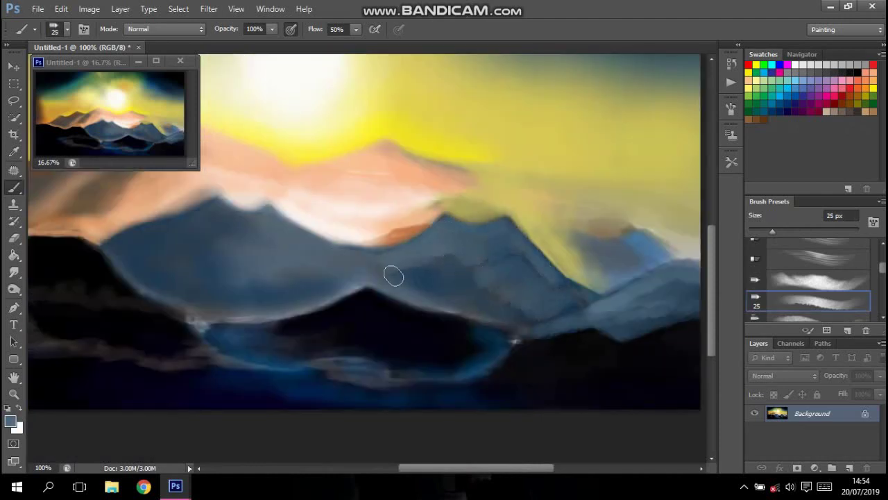
Paint pale blue ripple streaks across the lake with a 15 px streaky bristle brush
key(comma)
key(comma)
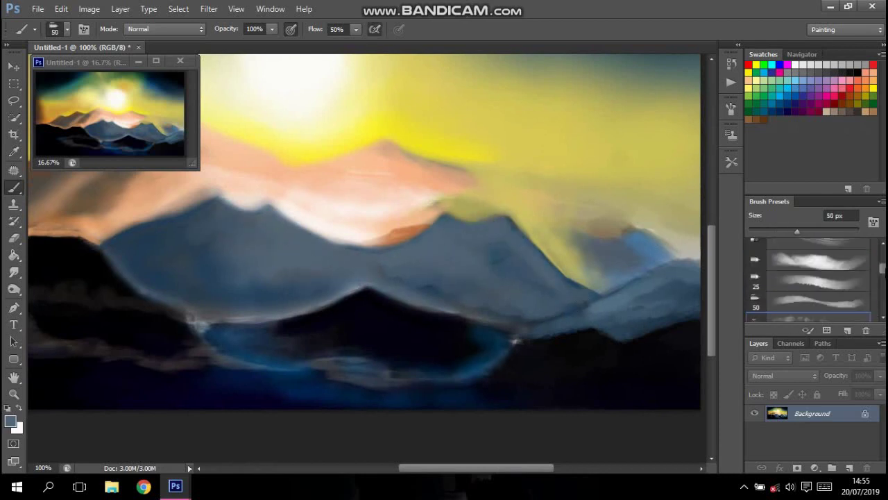
key(comma)
key(comma)
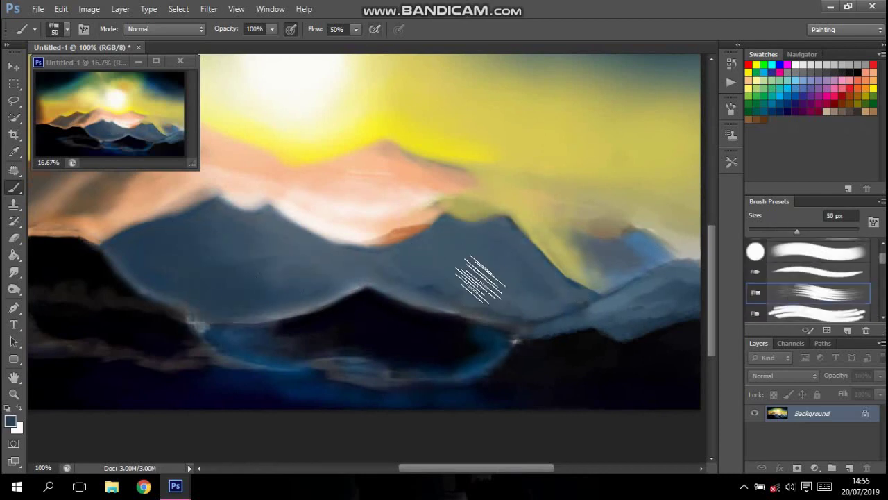
scroll(587, 319, right, 2)
key(bracketleft)
key(bracketleft)
key(bracketleft)
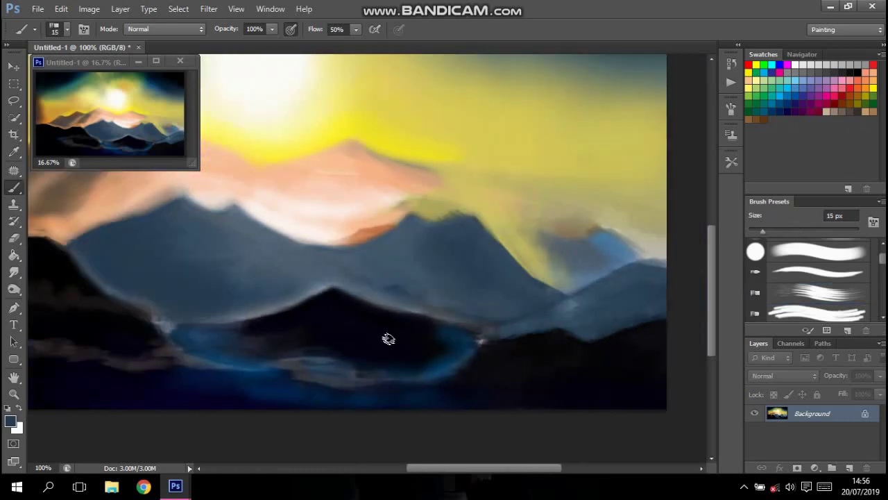
key(comma)
drag(425, 465, 427, 465)
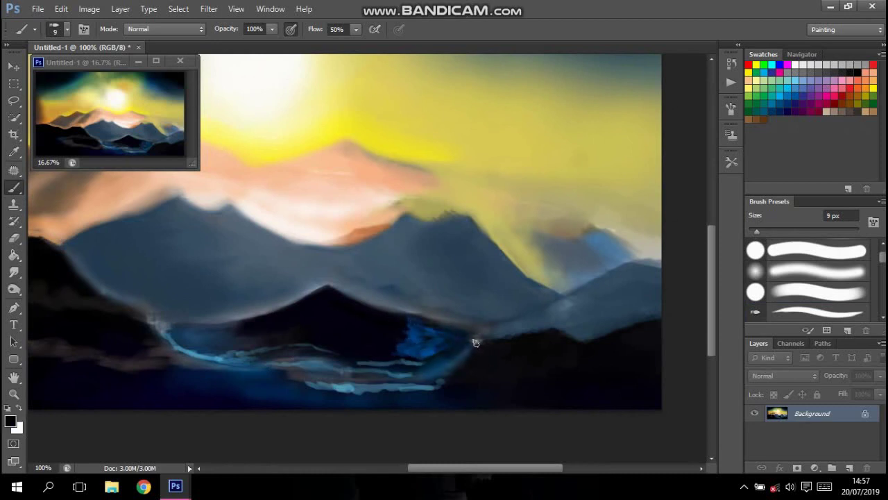
scroll(298, 292, left, 5)
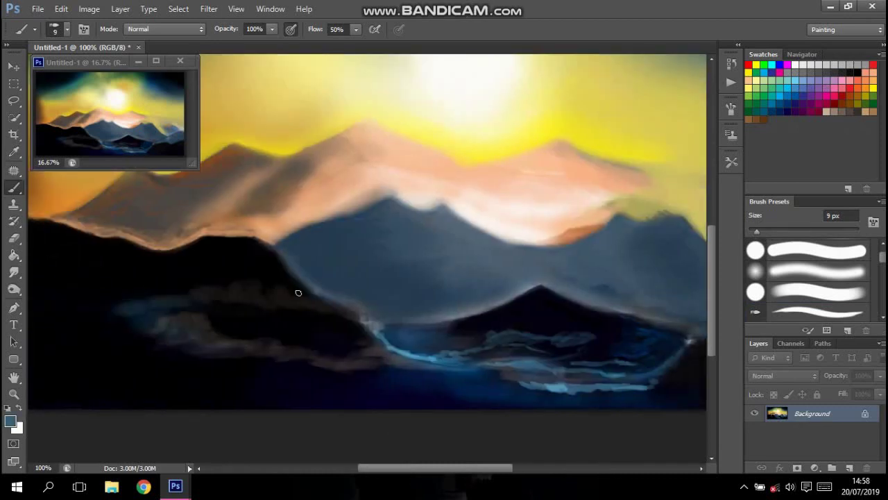
key(ctrl+minus)
Add a new Layer 1 and paint the hiker's first strokes on the right ledge
key(comma)
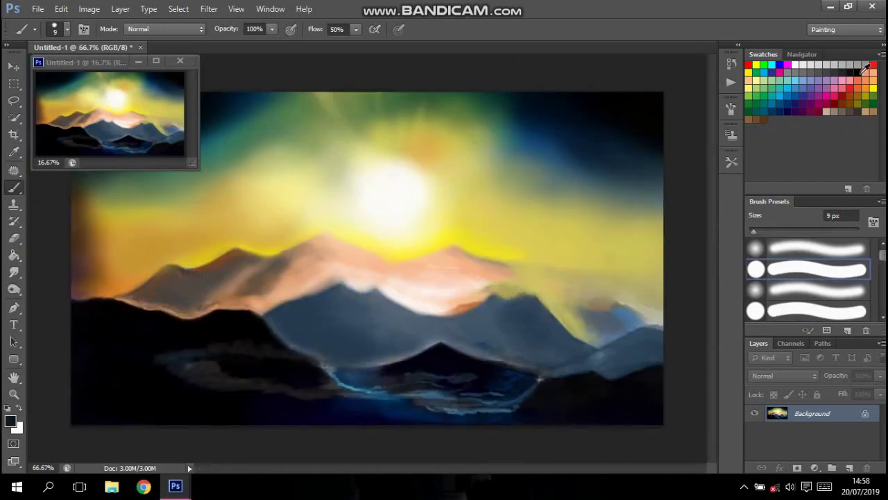
key(ctrl+shift+n)
key(Return)
mouse_move(558, 340)
mouse_down()
mouse_move(562, 357)
mouse_move(591, 377)
mouse_up()
Select and Free Transform the hiker figure, then deselect it
click(14, 83)
key(ctrl+t)
key(Return)
key(ctrl+d)
key(b)
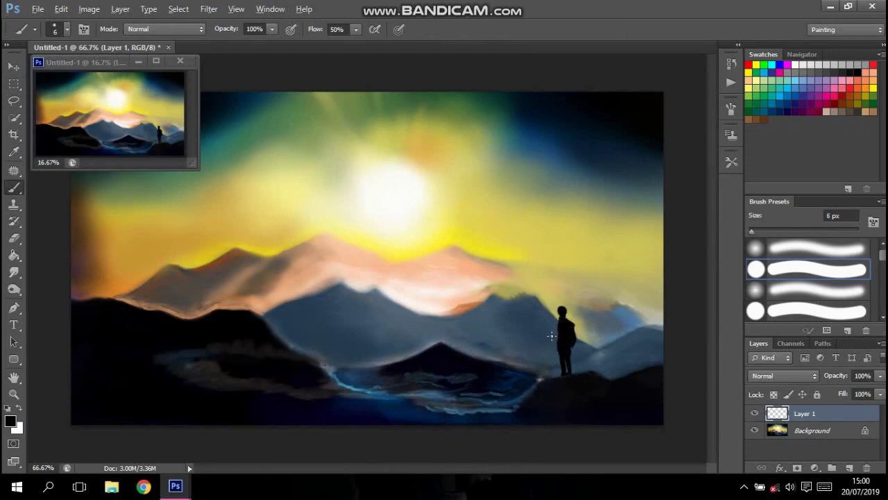
Undo the last stroke and erase the hiker's badly drawn raised arm
scroll(565, 317, up, 2)
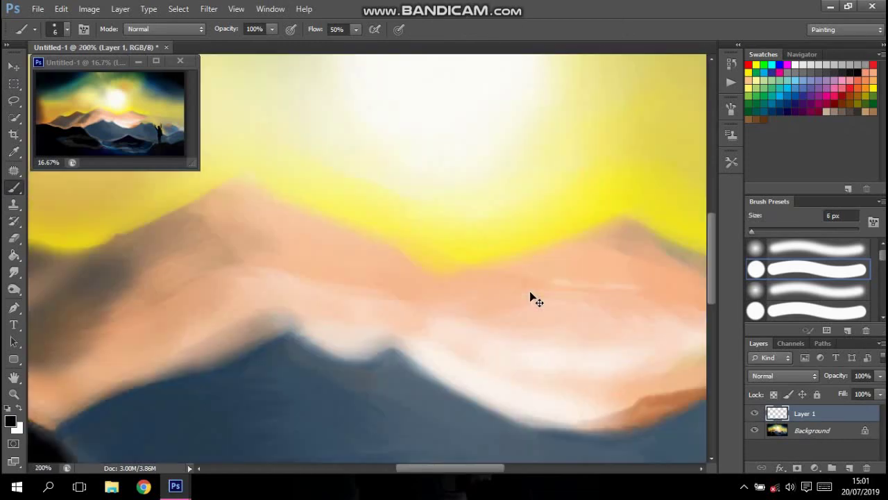
scroll(530, 291, down, 1)
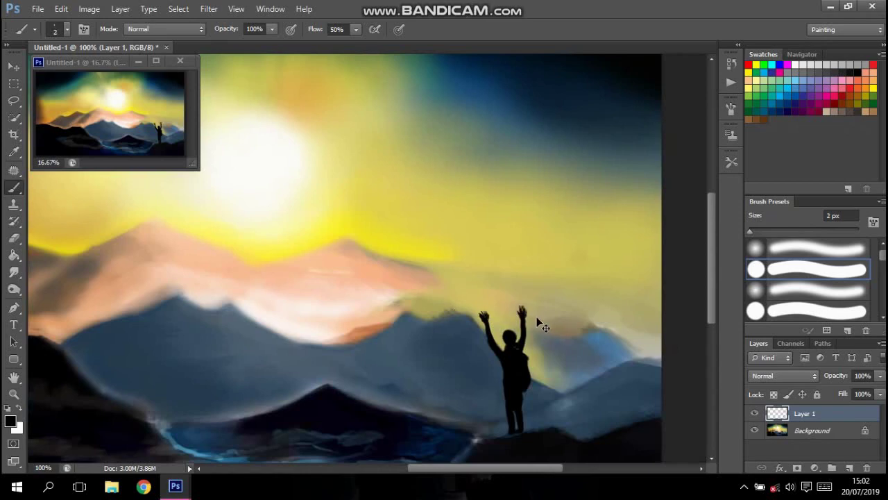
scroll(542, 325, up, 1)
scroll(528, 326, down, 1)
key(ctrl+z)
key(e)
key(b)
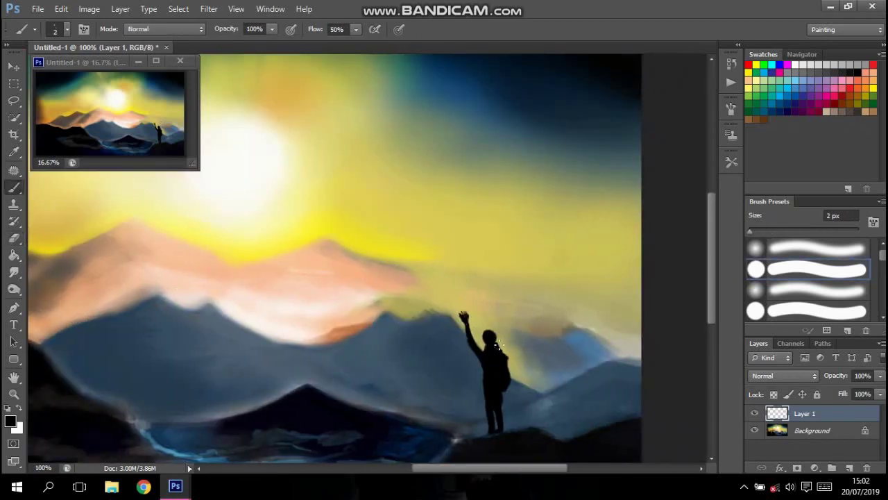
key(e)
drag(463, 315, 472, 347)
Repaint and tidy the hiker's figure, alternating brush and eraser strokes
key(b)
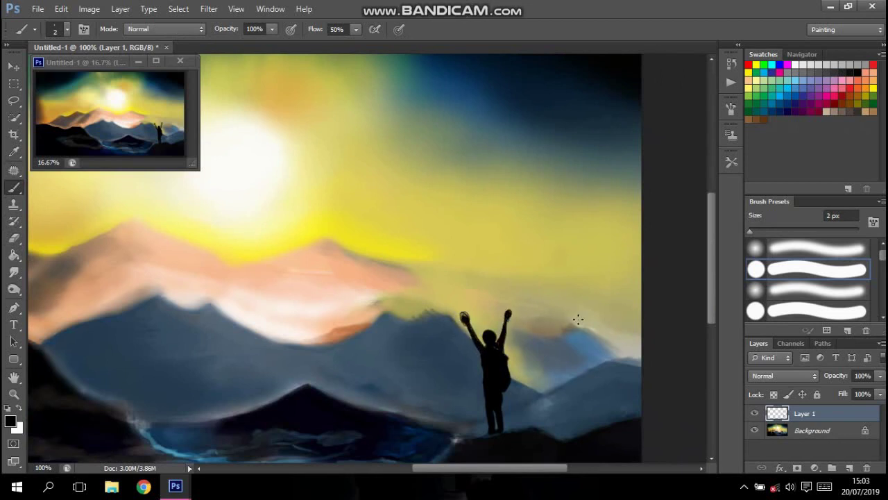
key(e)
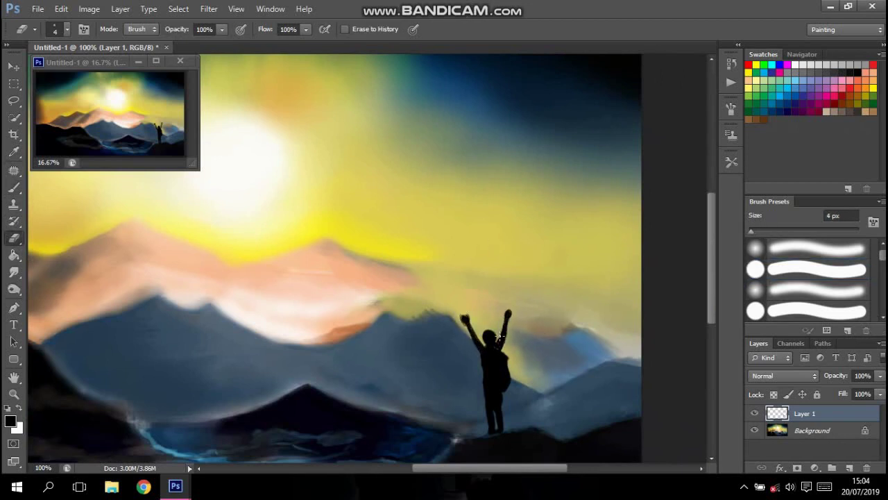
key(b)
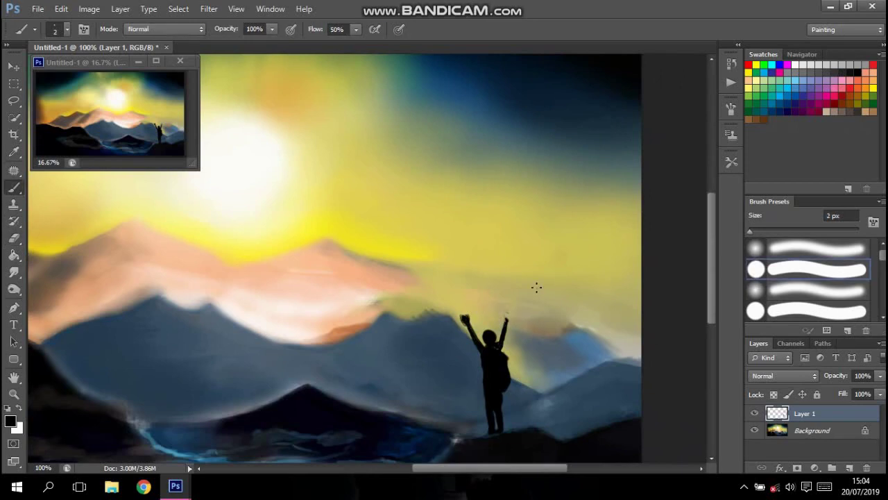
scroll(505, 264, down, 2)
key(e)
Zoom in to paint both arms raised, then zoom out and move the overview window off the sky
key(ctrl+plus)
key(ctrl+plus)
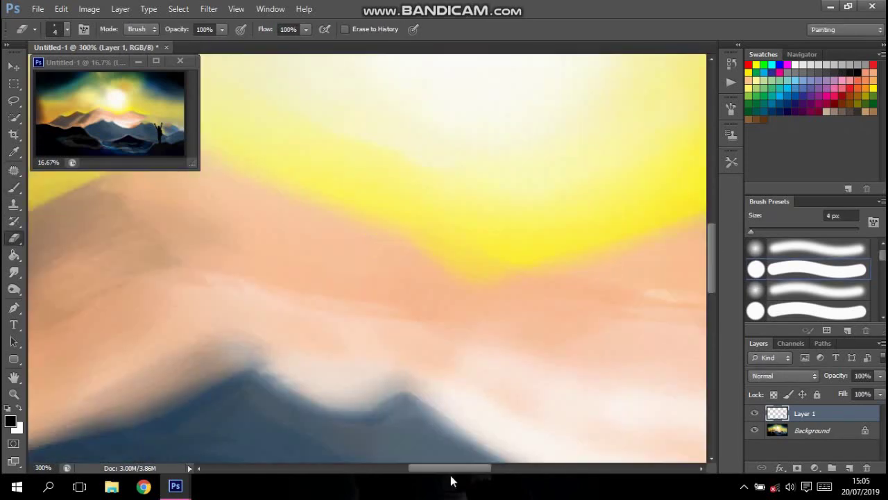
key(b)
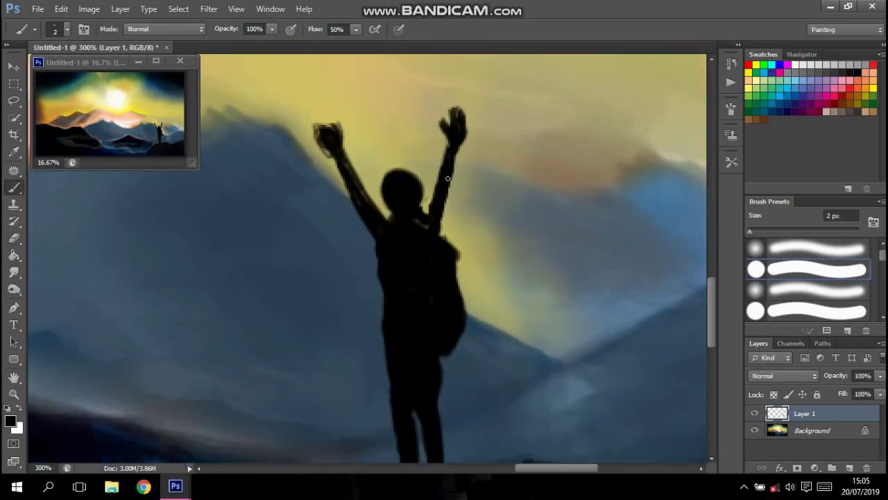
key(ctrl+minus)
key(ctrl+minus)
key(ctrl+minus)
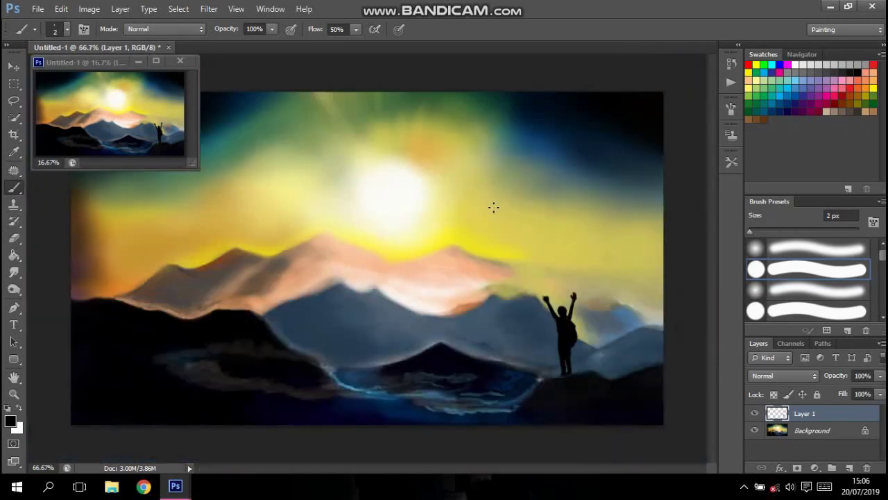
drag(90, 62, 95, 345)
Paint a soft pale-yellow glow over the ridge and right sky, then cyan and dark blue upper-right at 100 px
click(757, 80)
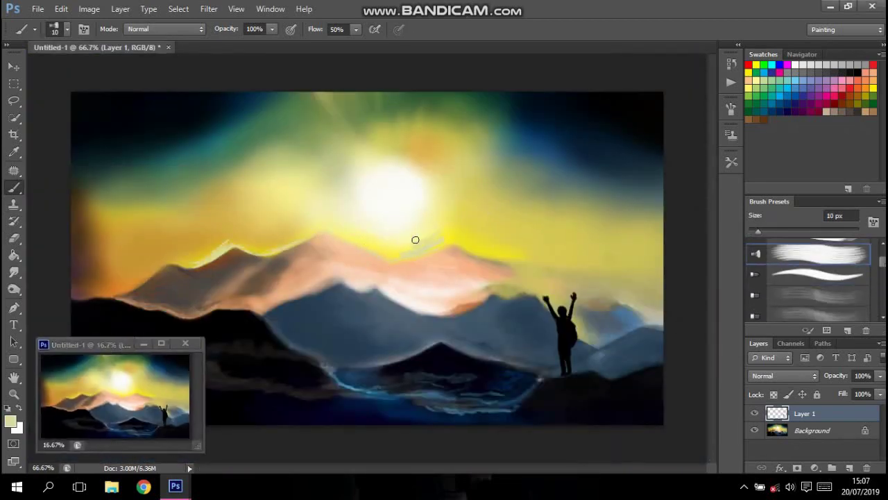
scroll(884, 261, up, 2)
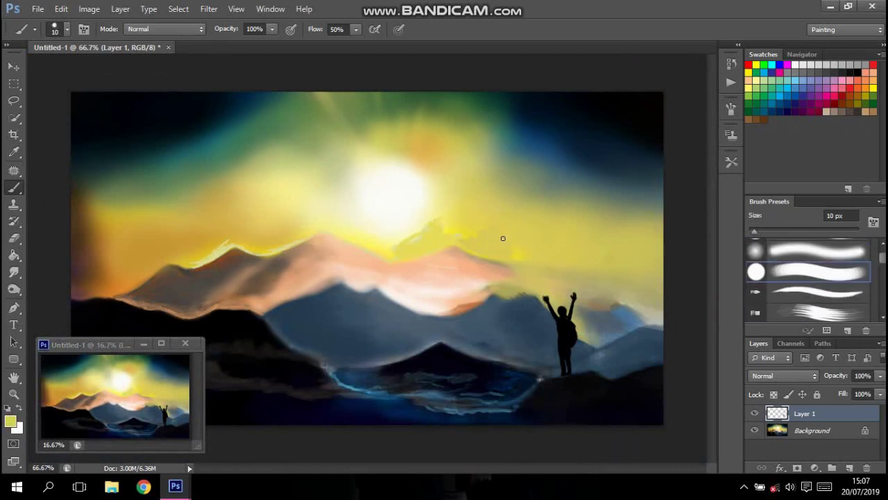
key(comma)
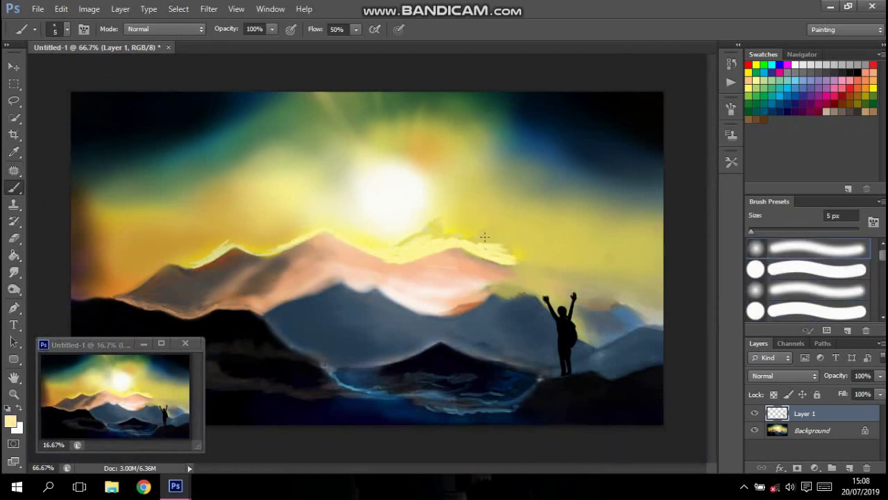
mouse_move(481, 238)
mouse_down()
mouse_move(511, 224)
mouse_move(460, 240)
mouse_move(647, 292)
mouse_move(664, 258)
mouse_up()
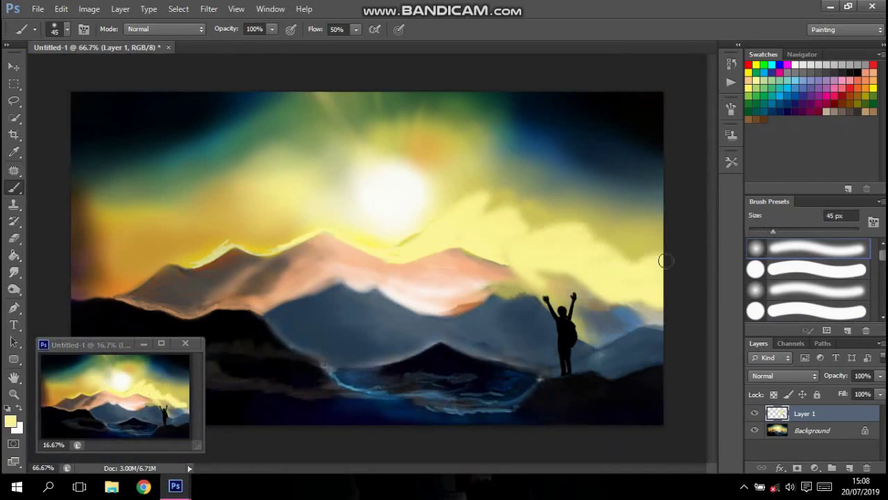
key(bracketright)
key(bracketright)
key(bracketright)
mouse_move(665, 188)
mouse_down()
mouse_move(558, 119)
mouse_move(654, 218)
mouse_move(525, 214)
mouse_up()
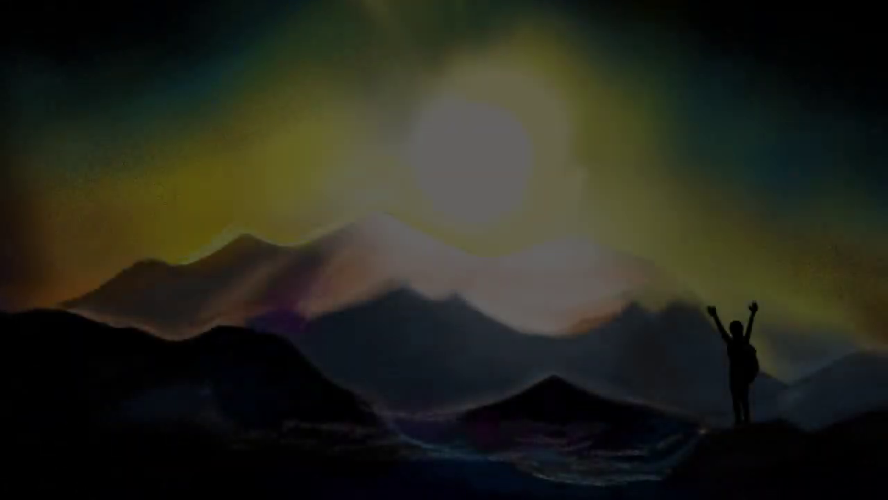